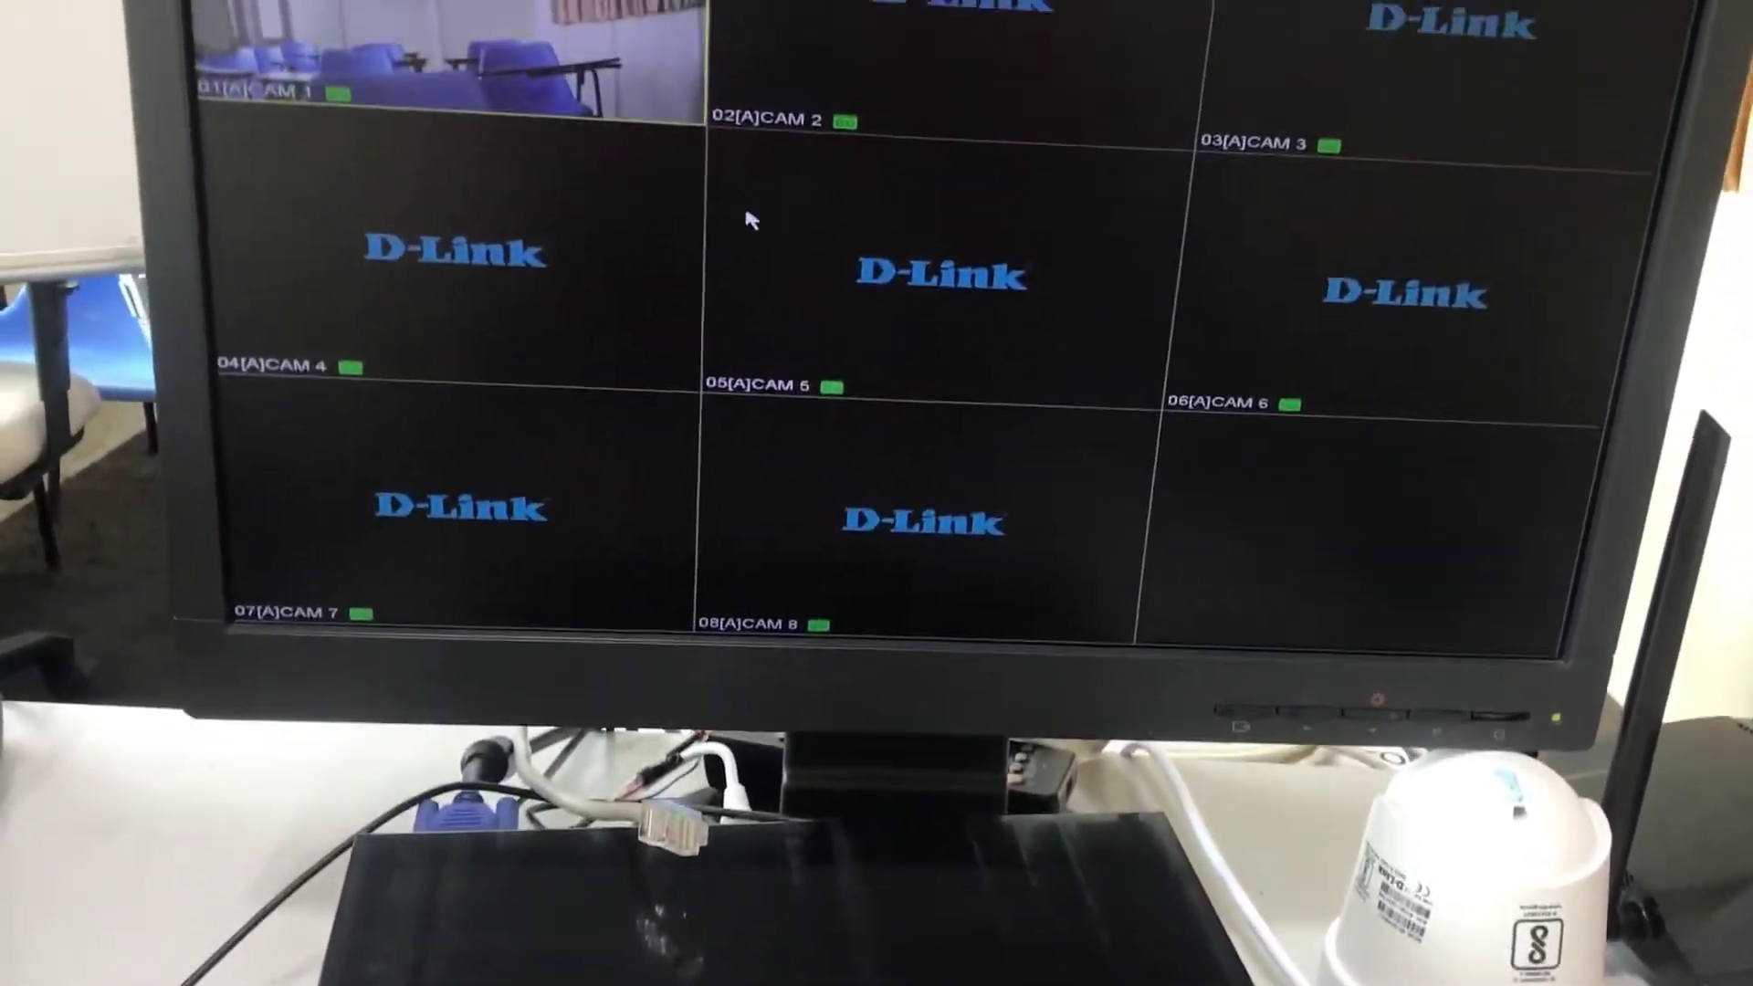
- Open the Wi-Fi tab under Network > IP Address from the live-view main menu
right_click(849, 418)
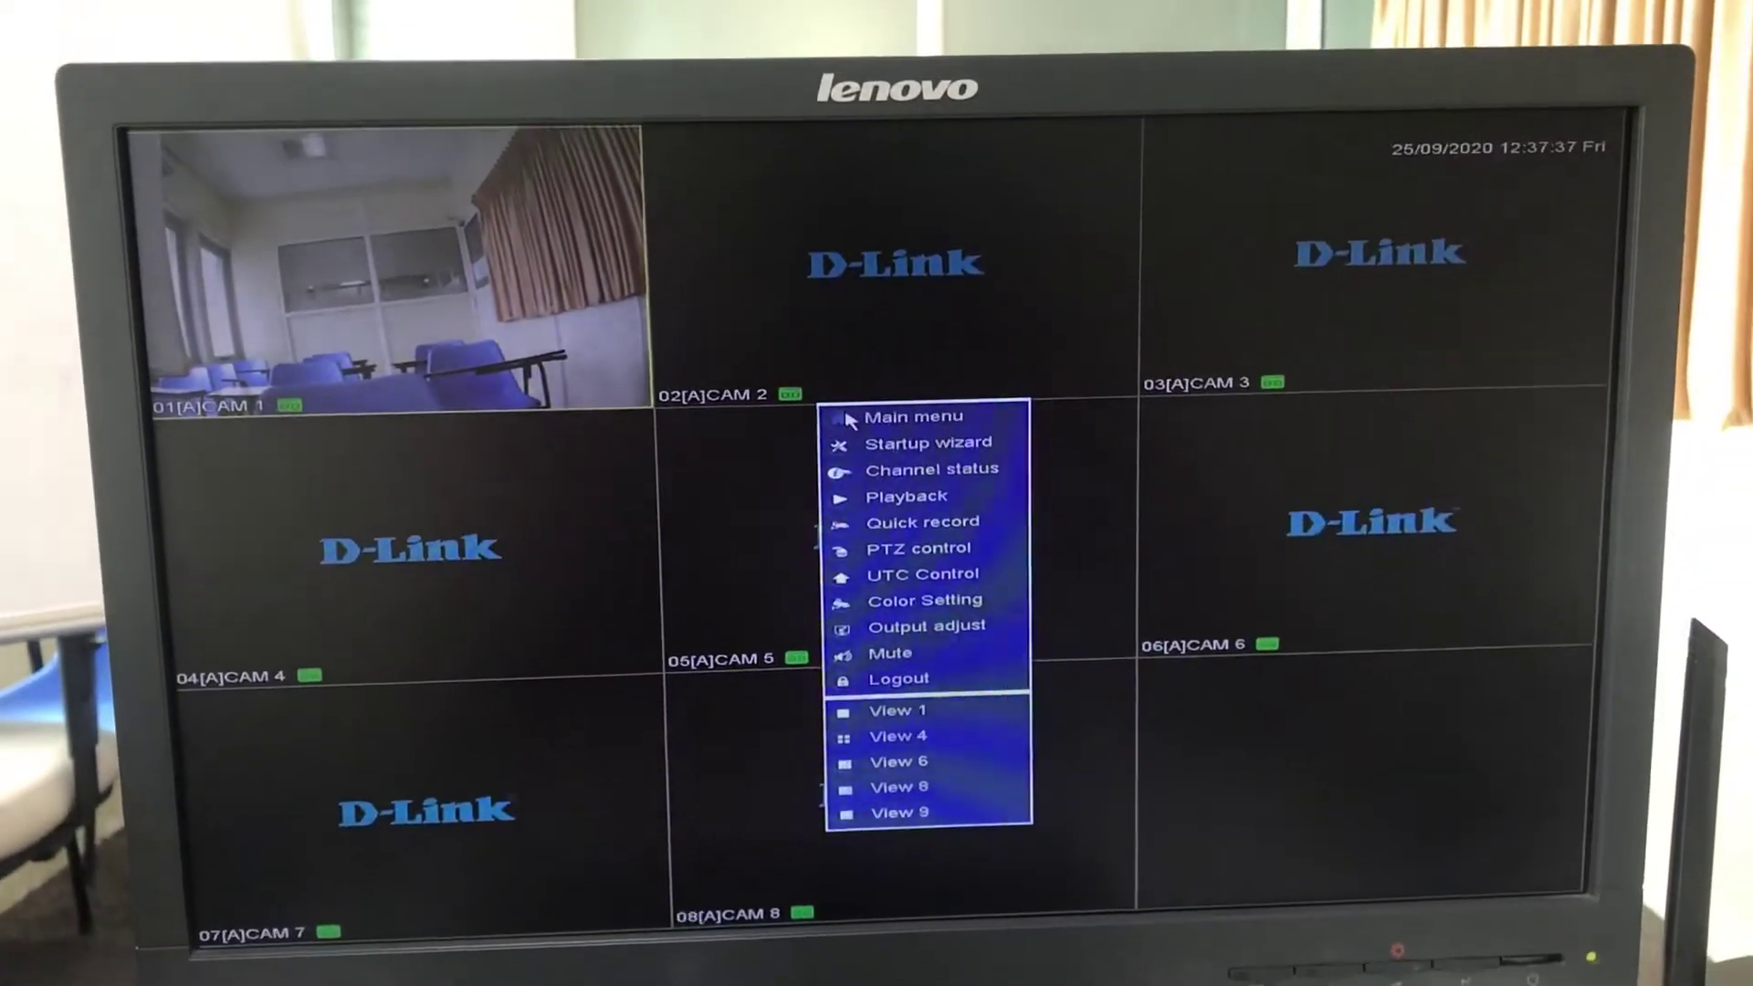
left_click(857, 416)
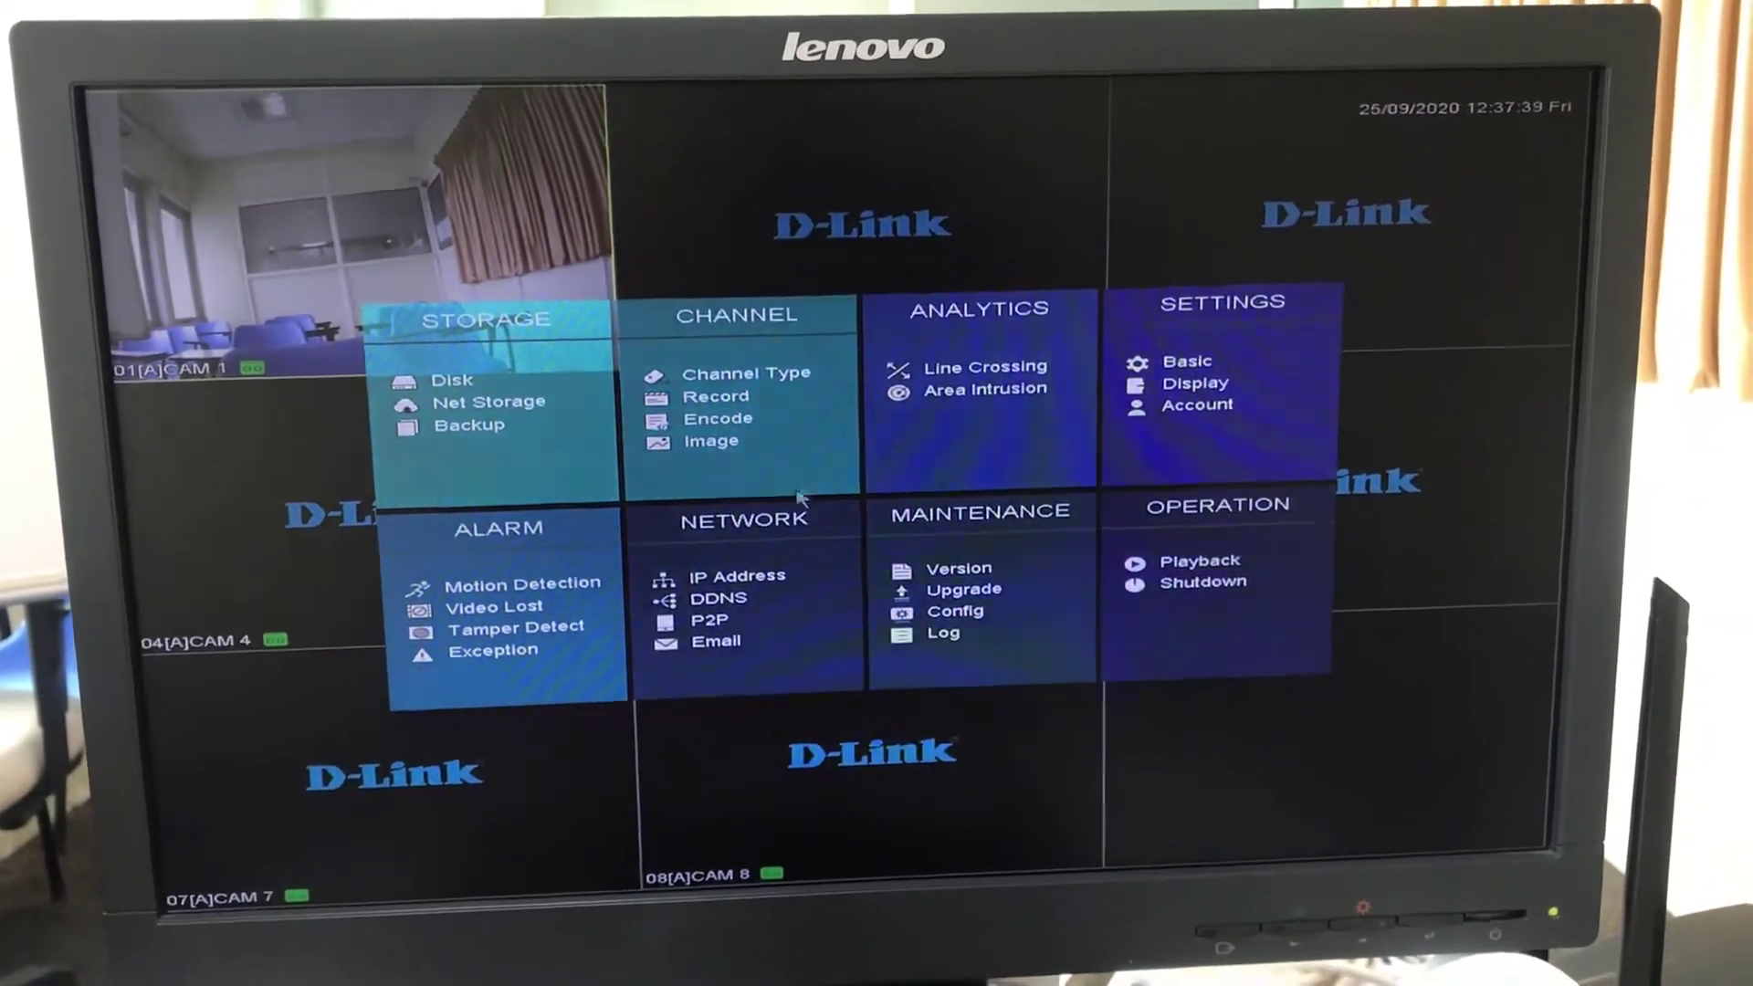
left_click(781, 572)
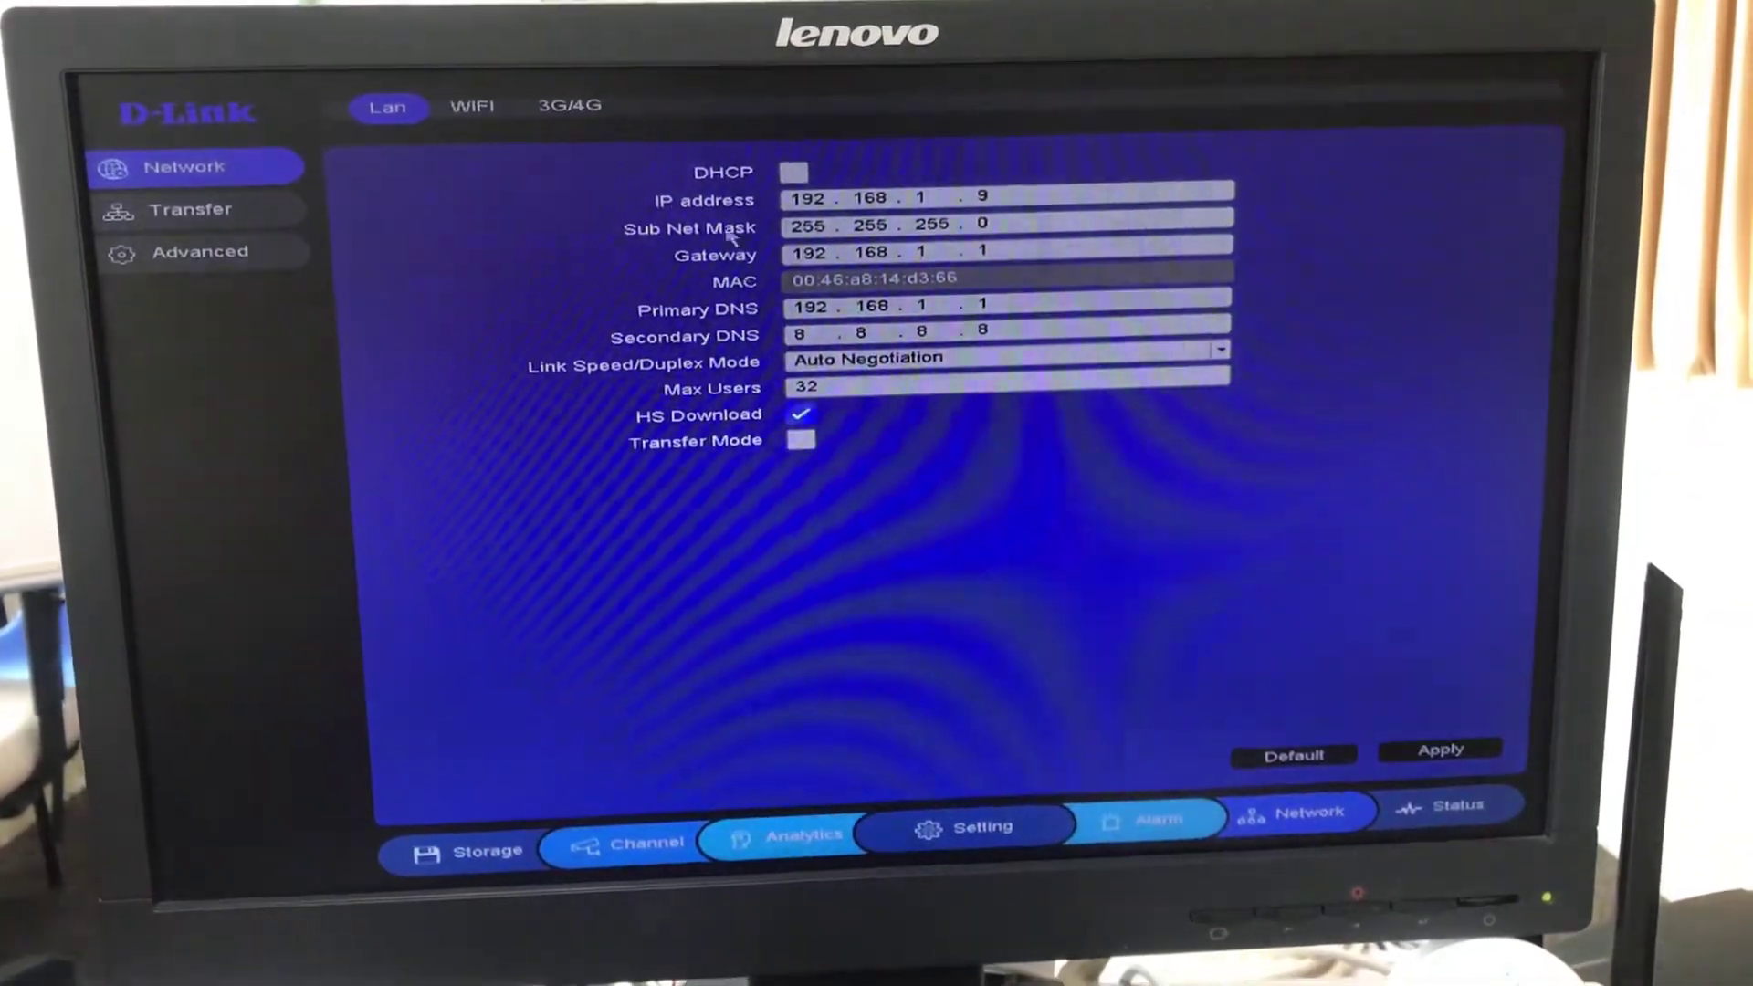
left_click(467, 99)
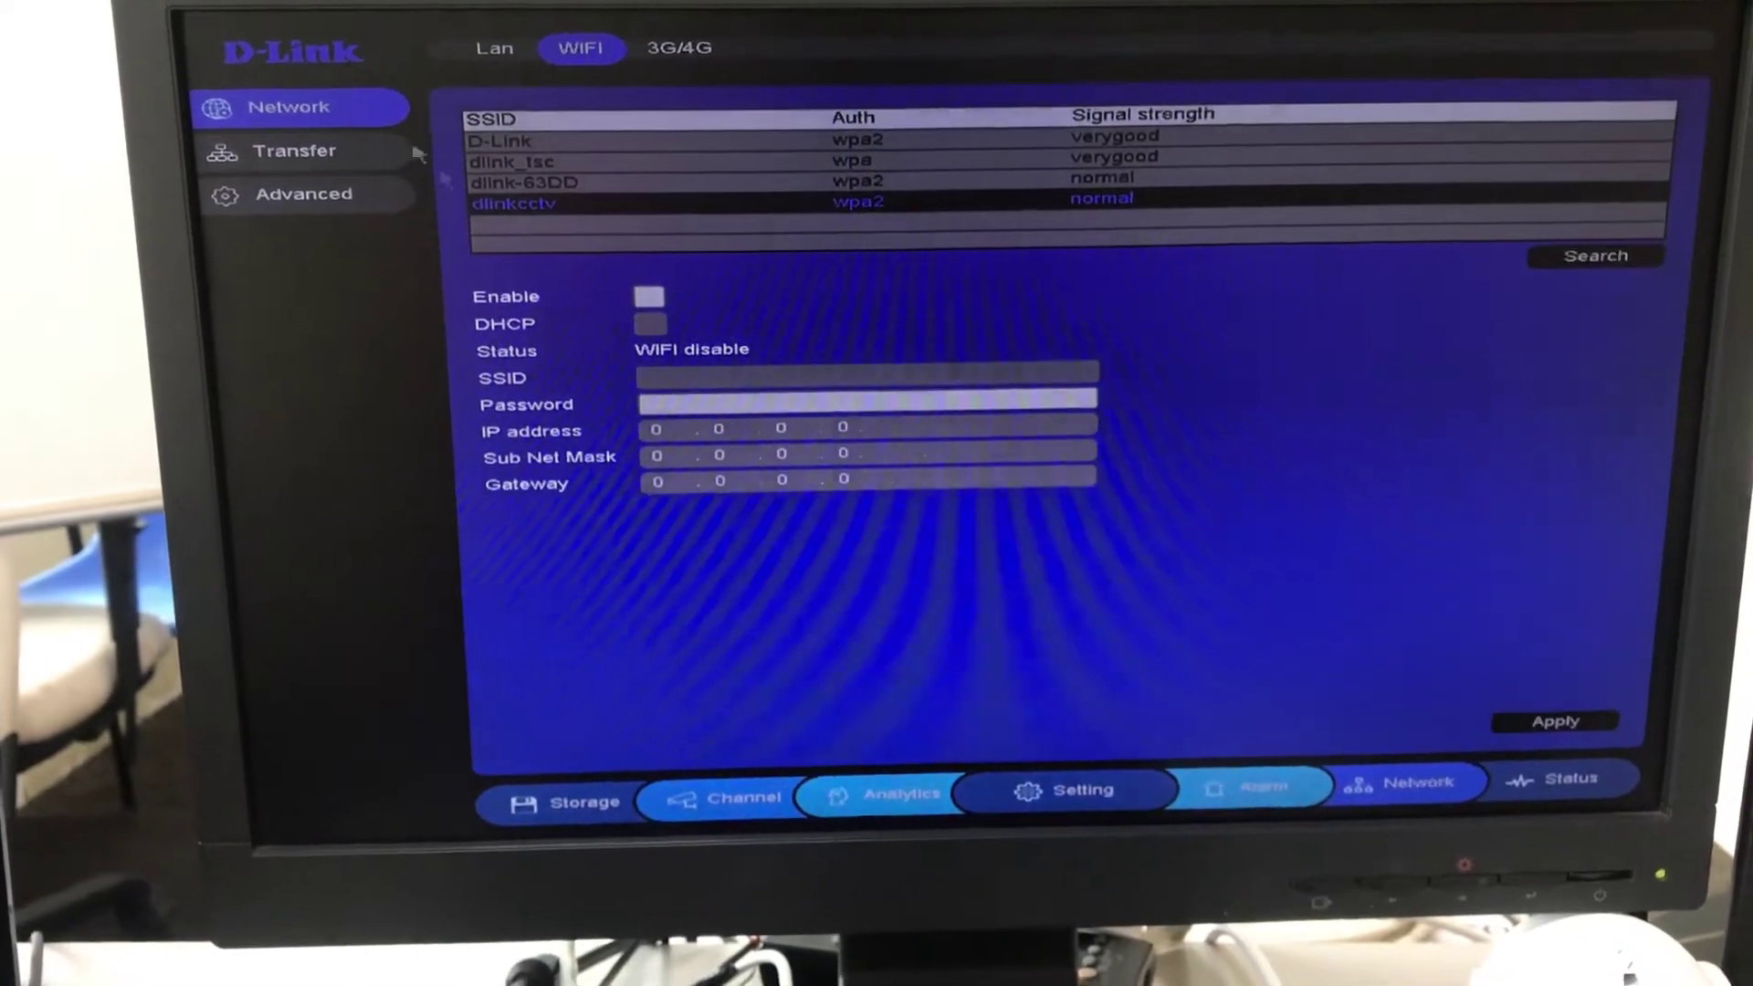
- Turn on DHCP for the Wi-Fi connection and apply it
left_click(637, 320)
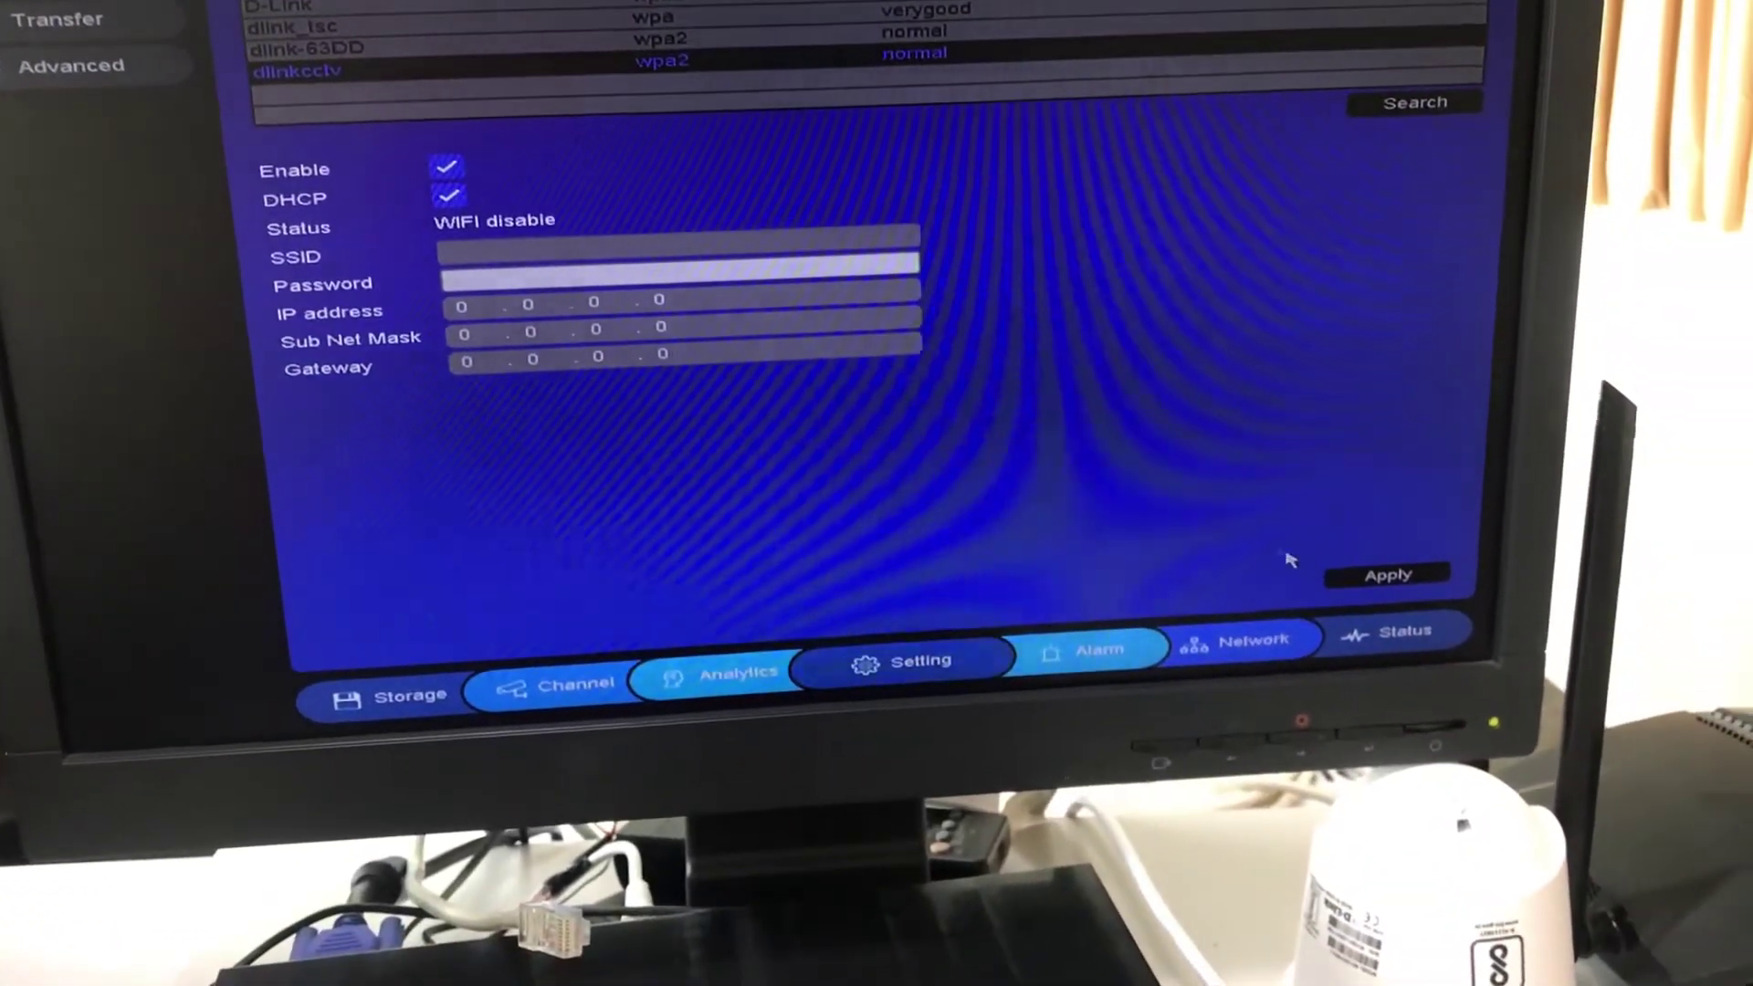
left_click(1340, 582)
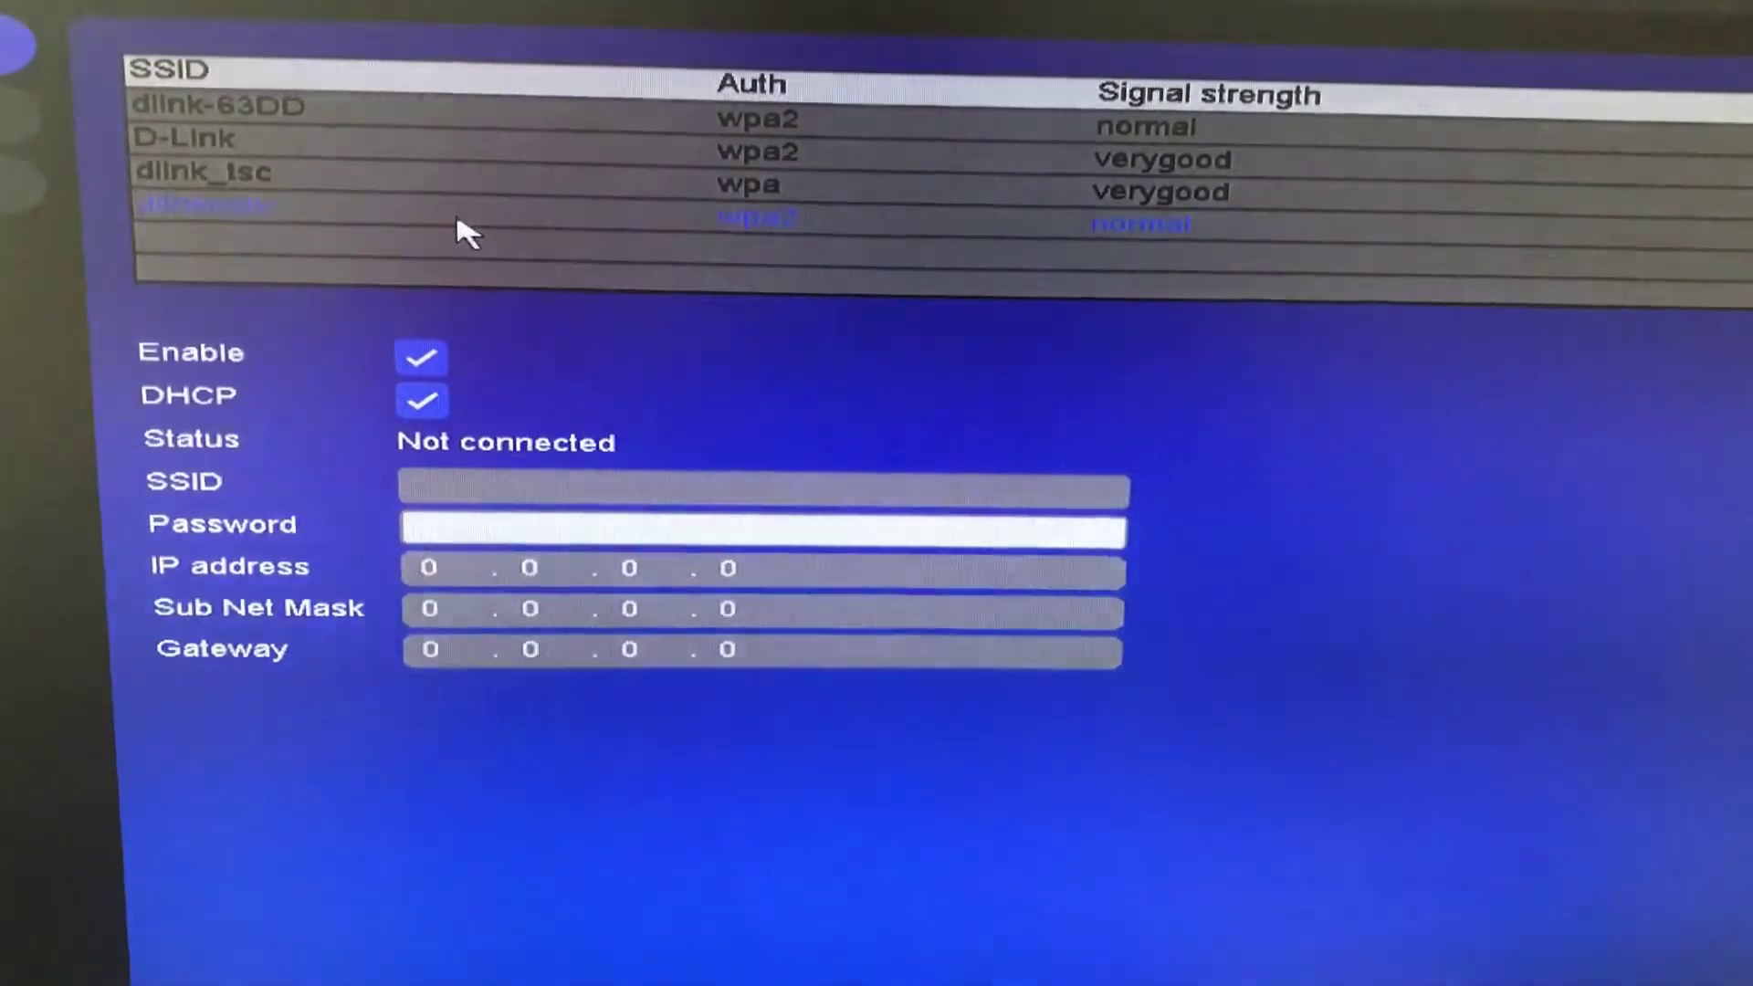
- Select dlinkcctv, enter its nine-character password on the on-screen keyboard, and apply
left_click(457, 222)
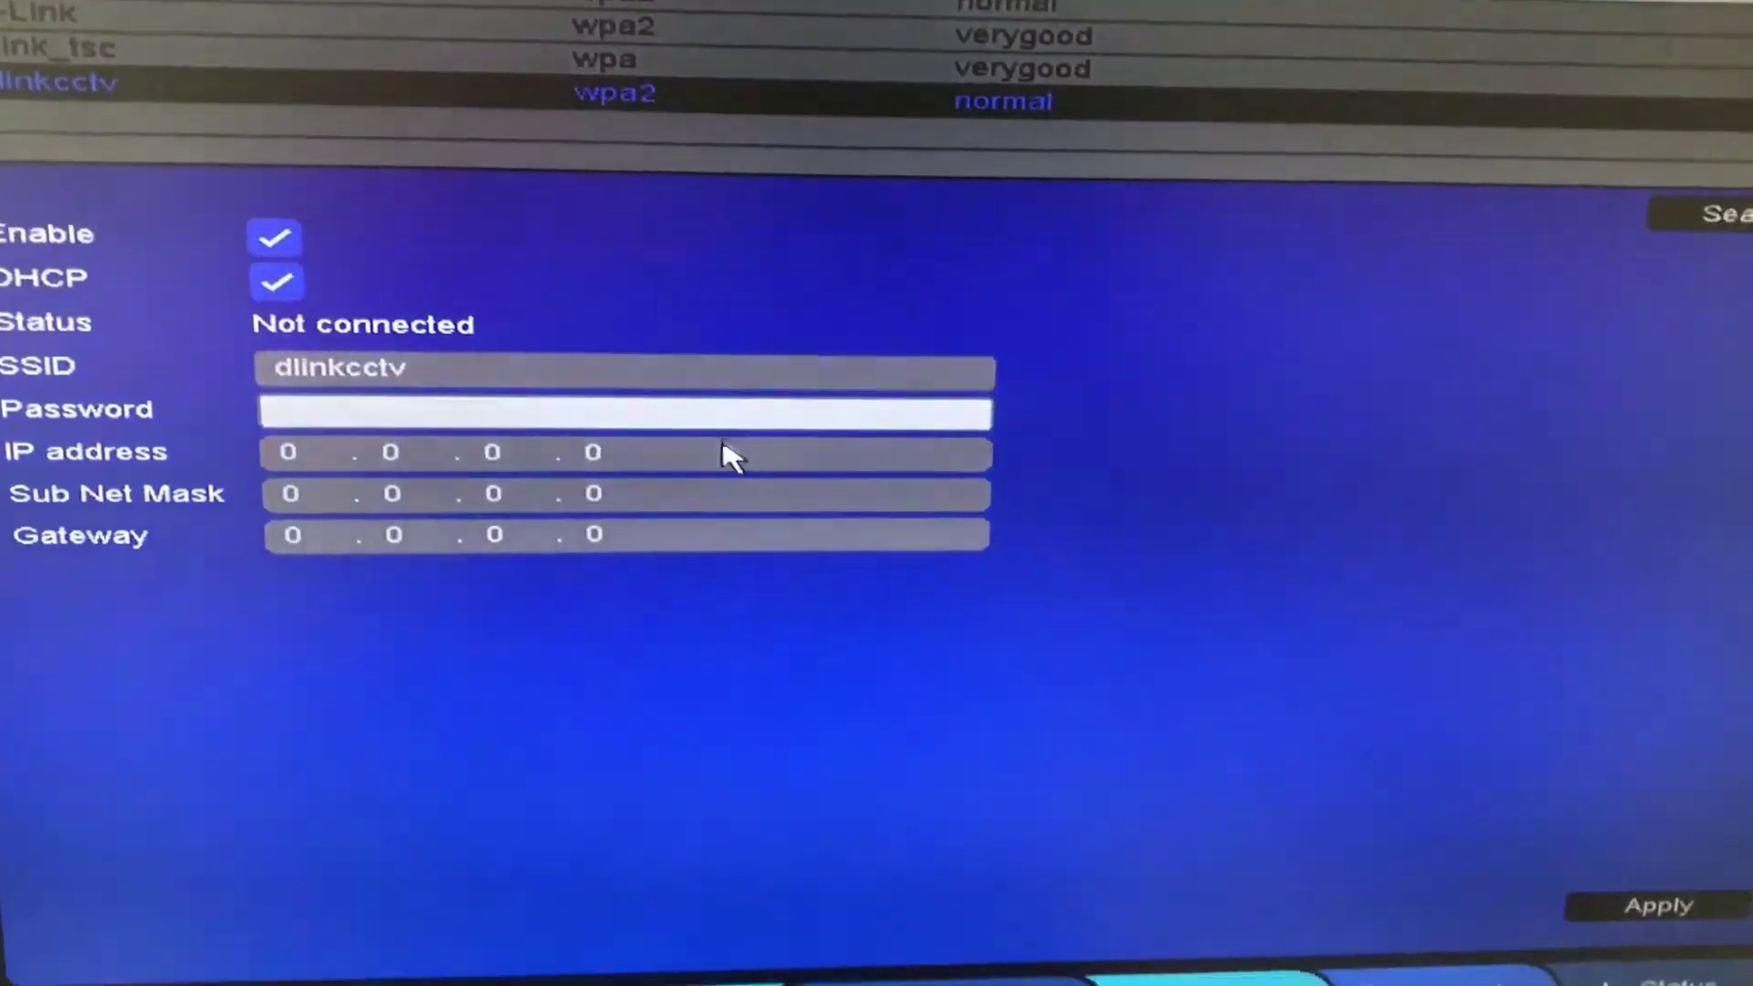
left_click(849, 483)
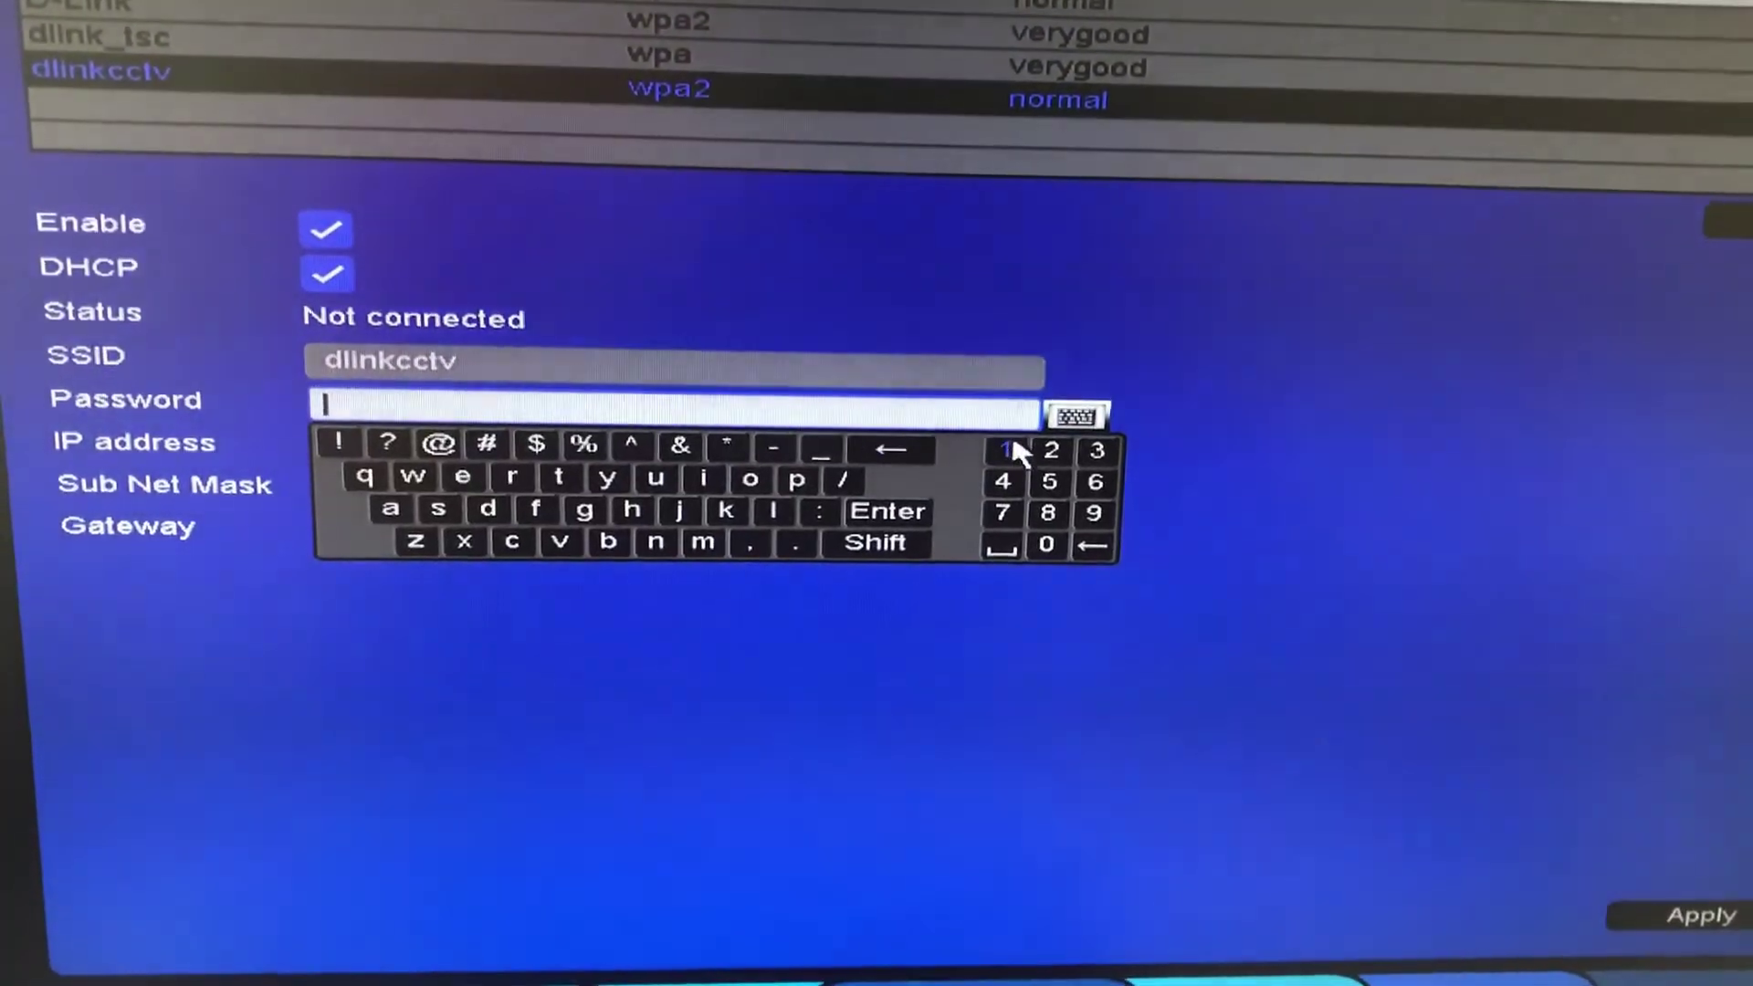
left_click(1013, 441)
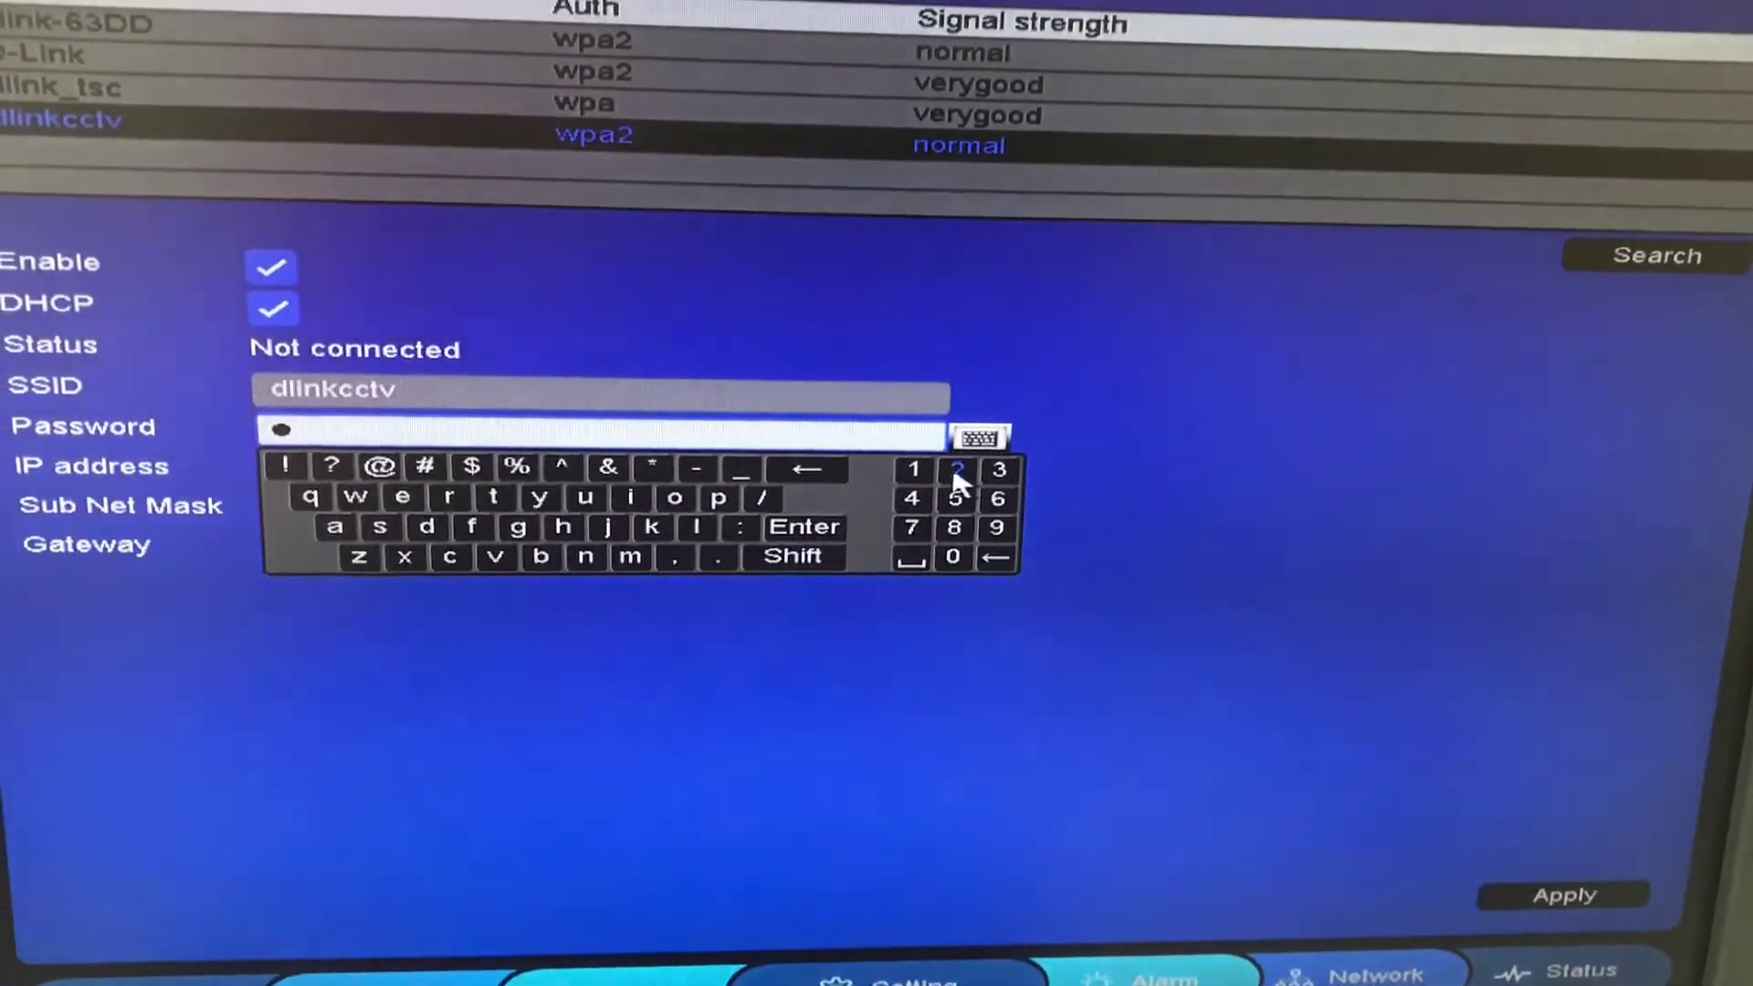
left_click(956, 479)
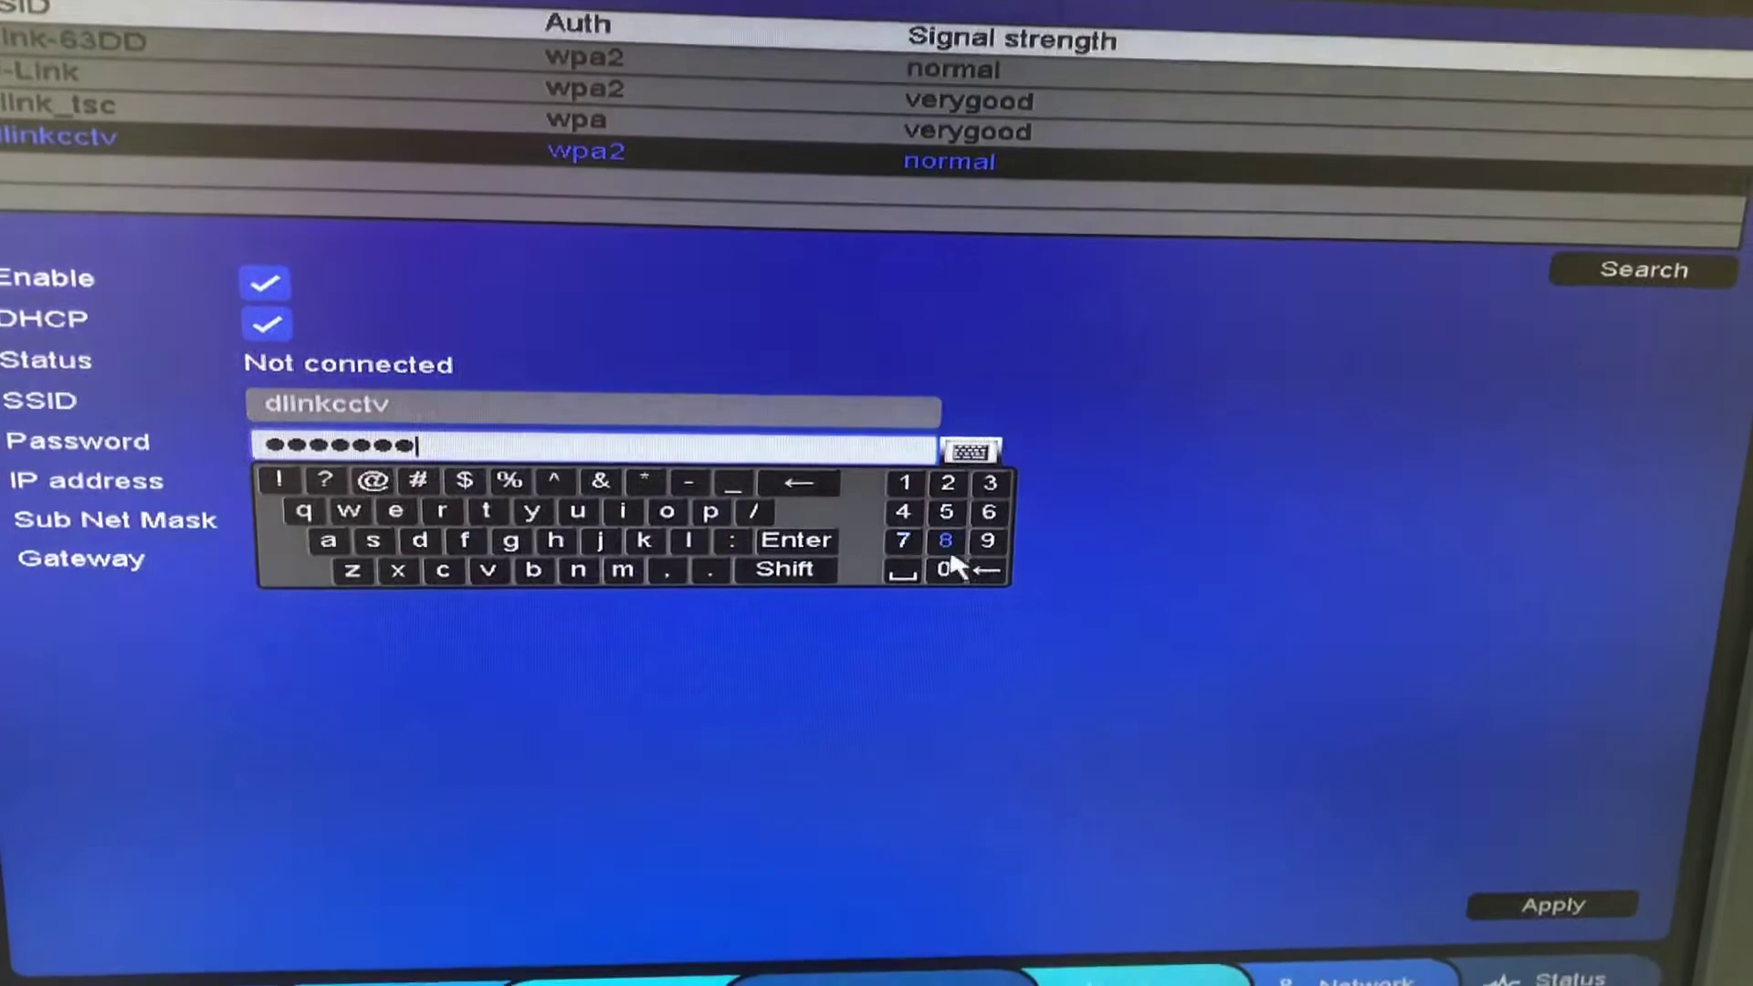
left_click(941, 537)
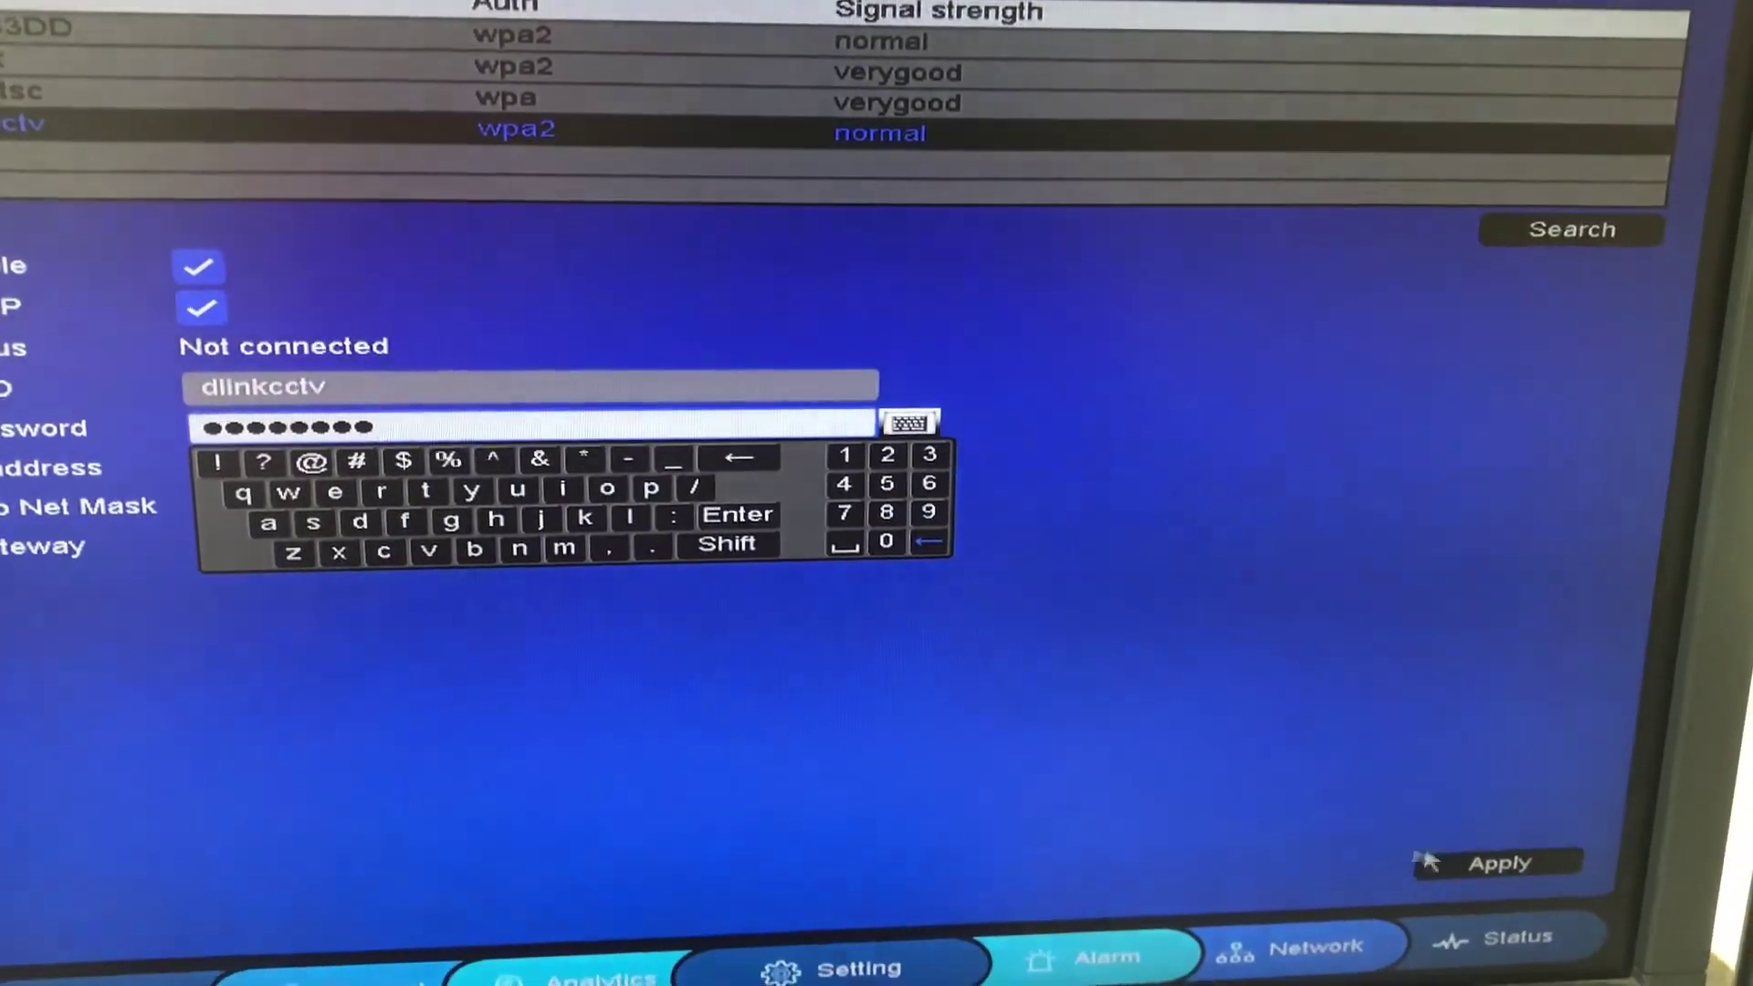
left_click(1466, 871)
left_click(1462, 868)
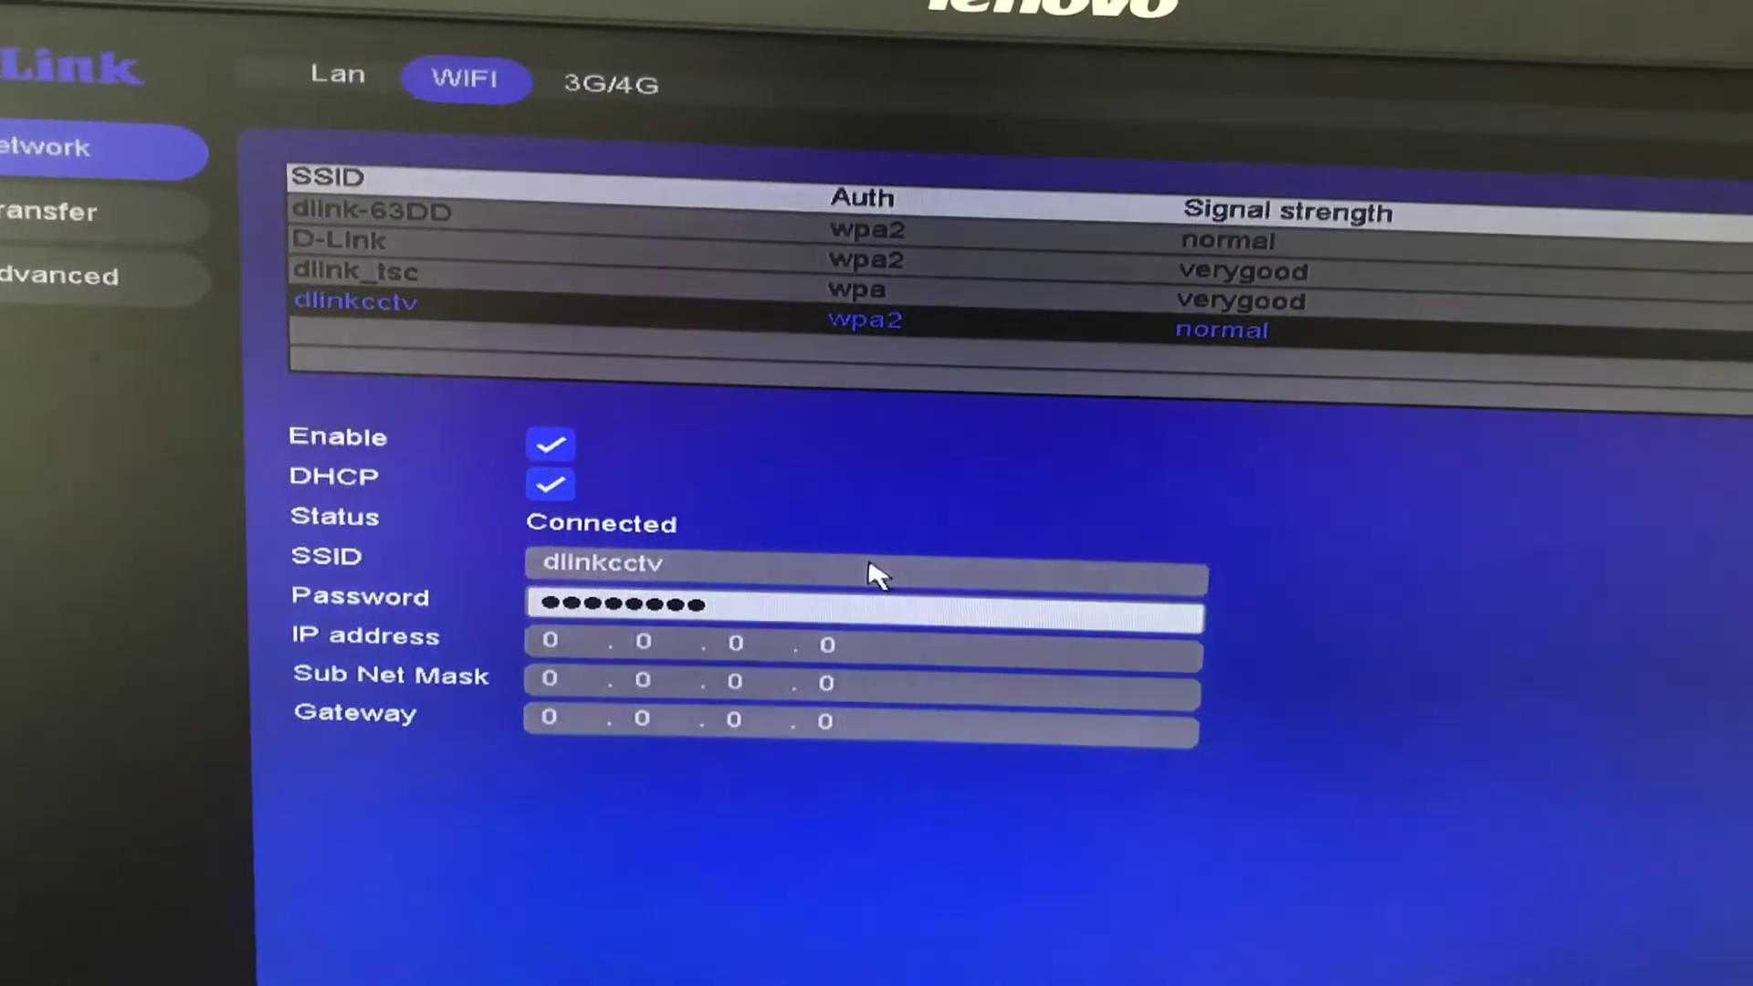
- Toggle P2P off and back on, then return via DDNS to refresh its status
left_click(121, 205)
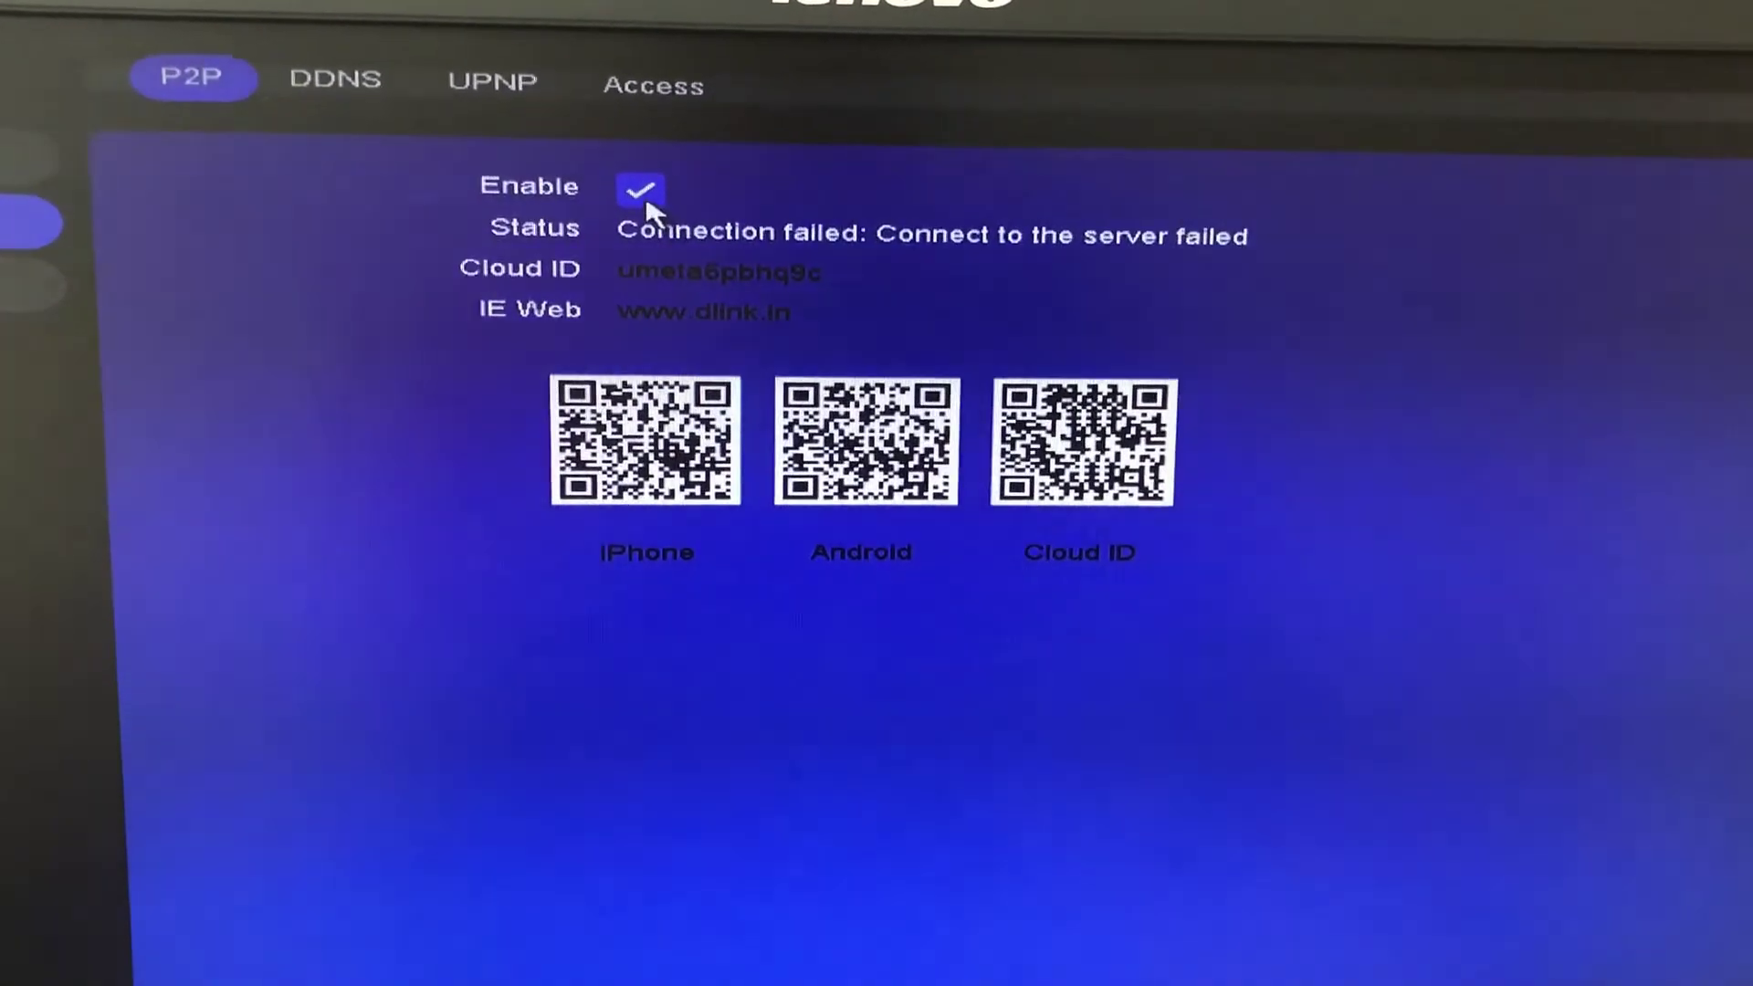
left_click(683, 210)
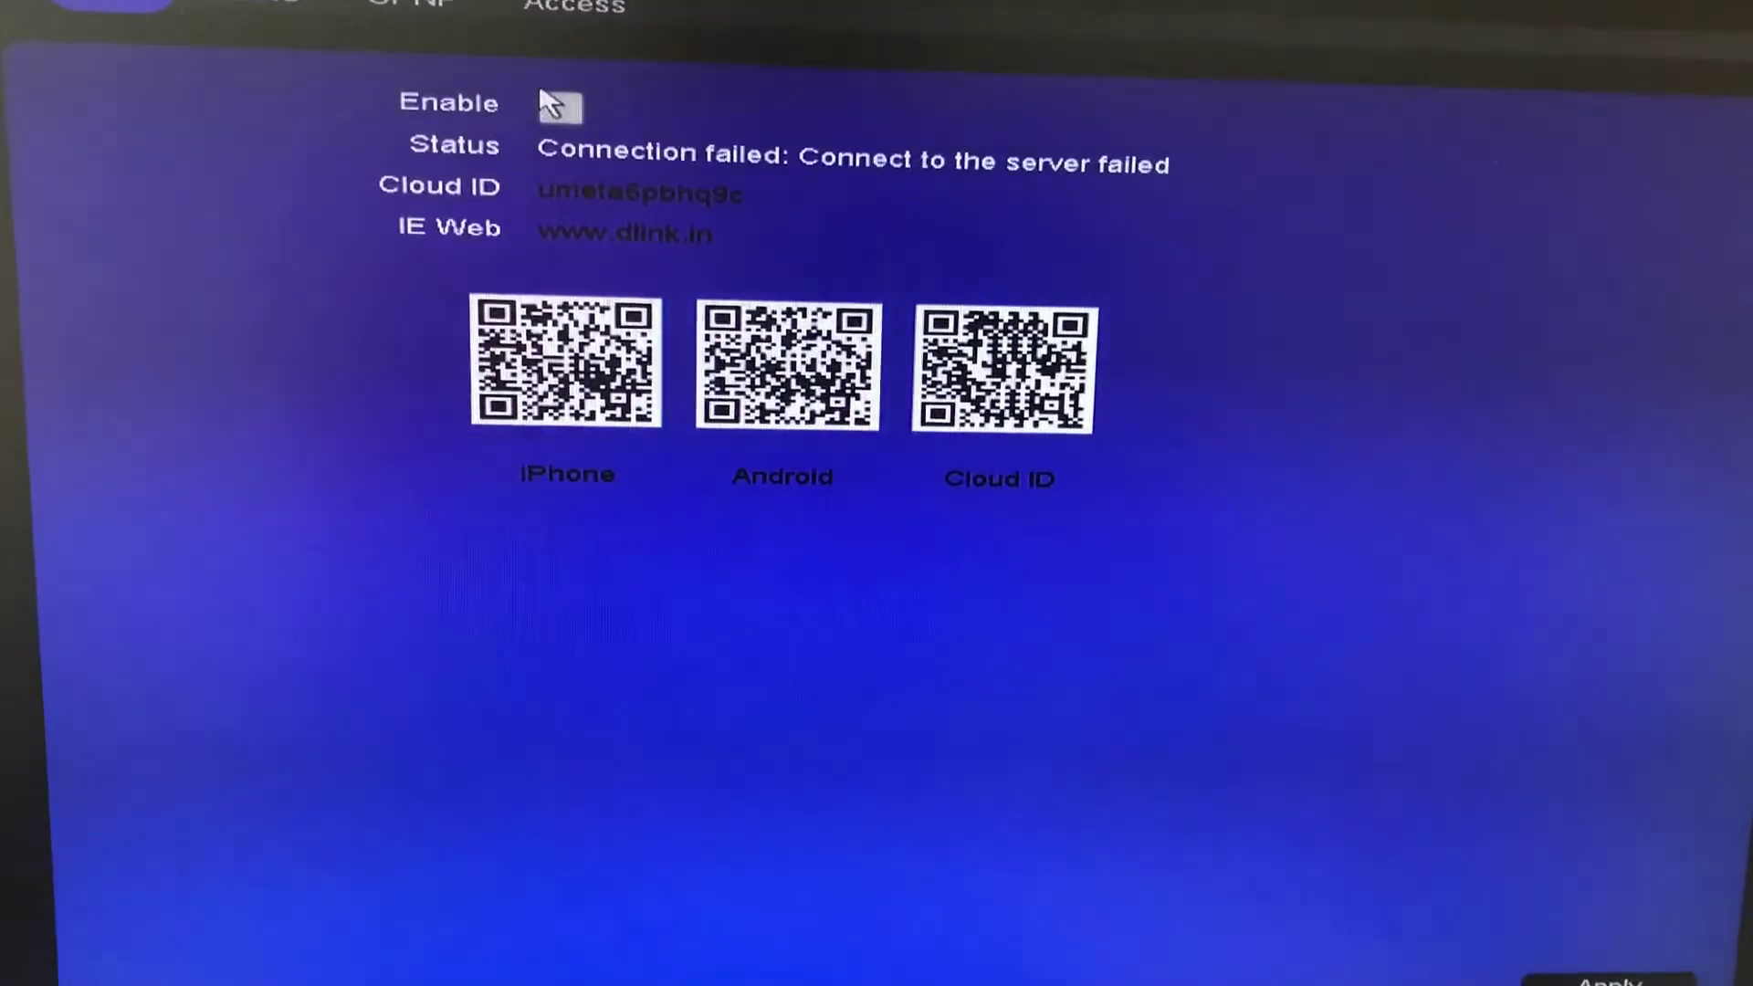
left_click(554, 106)
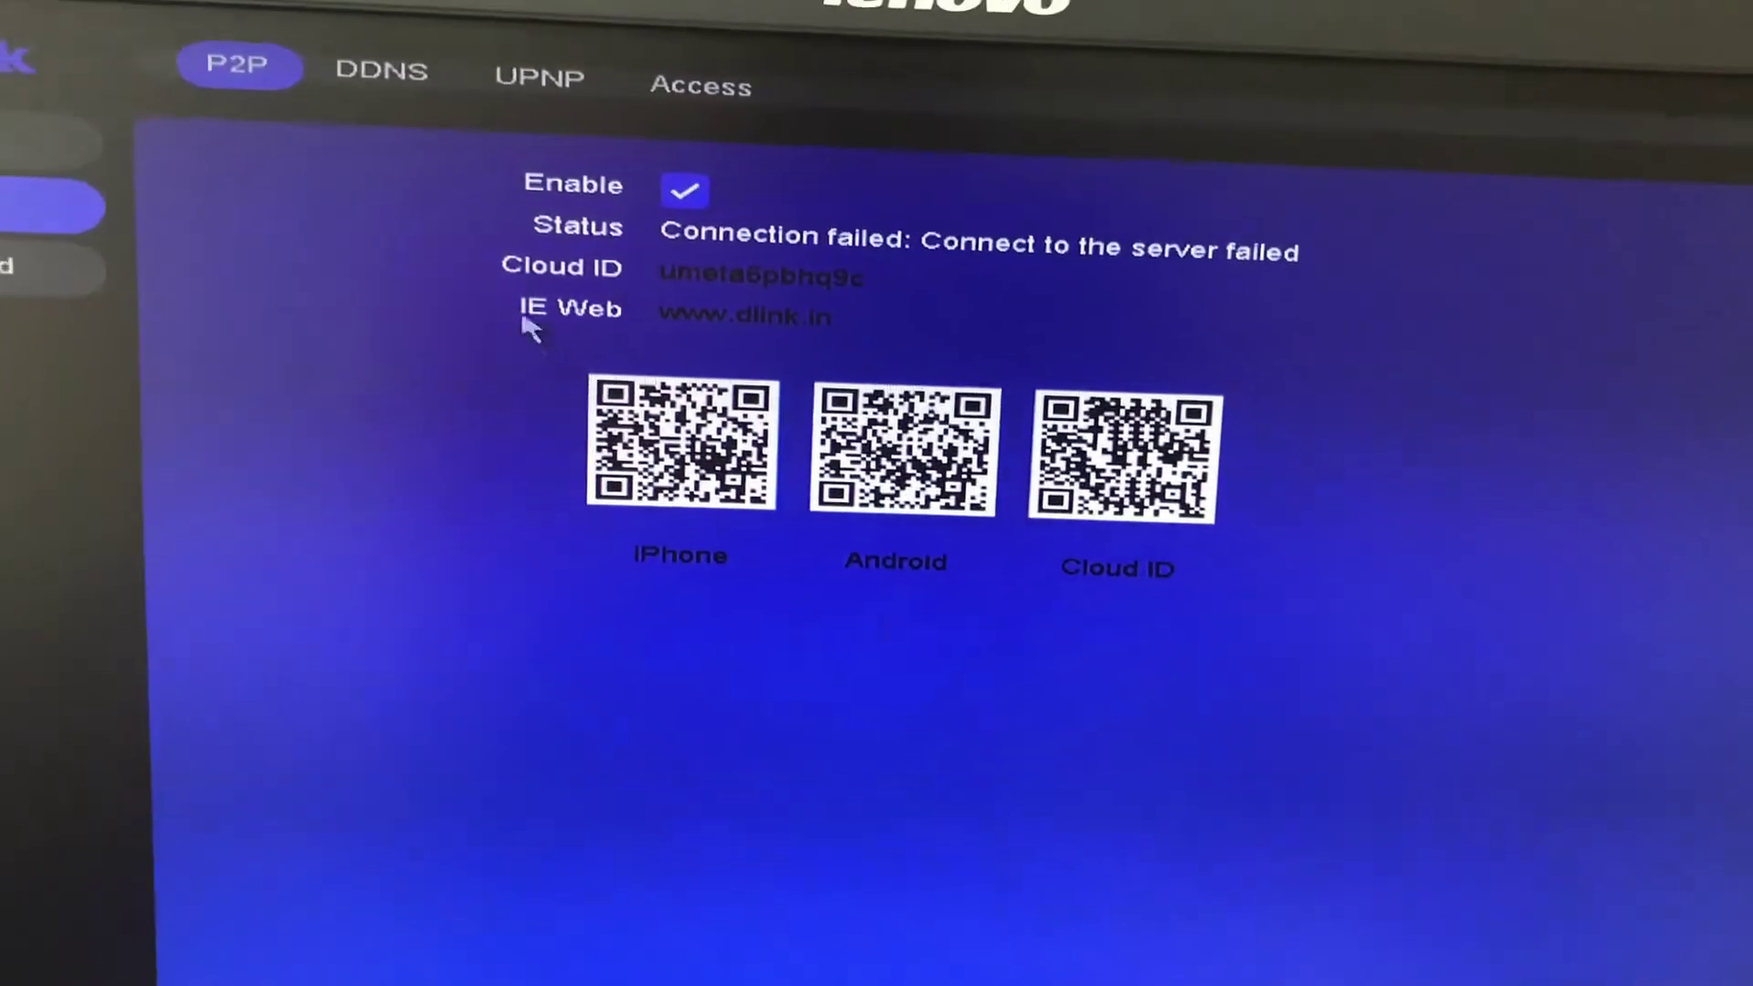
left_click(397, 80)
left_click(246, 69)
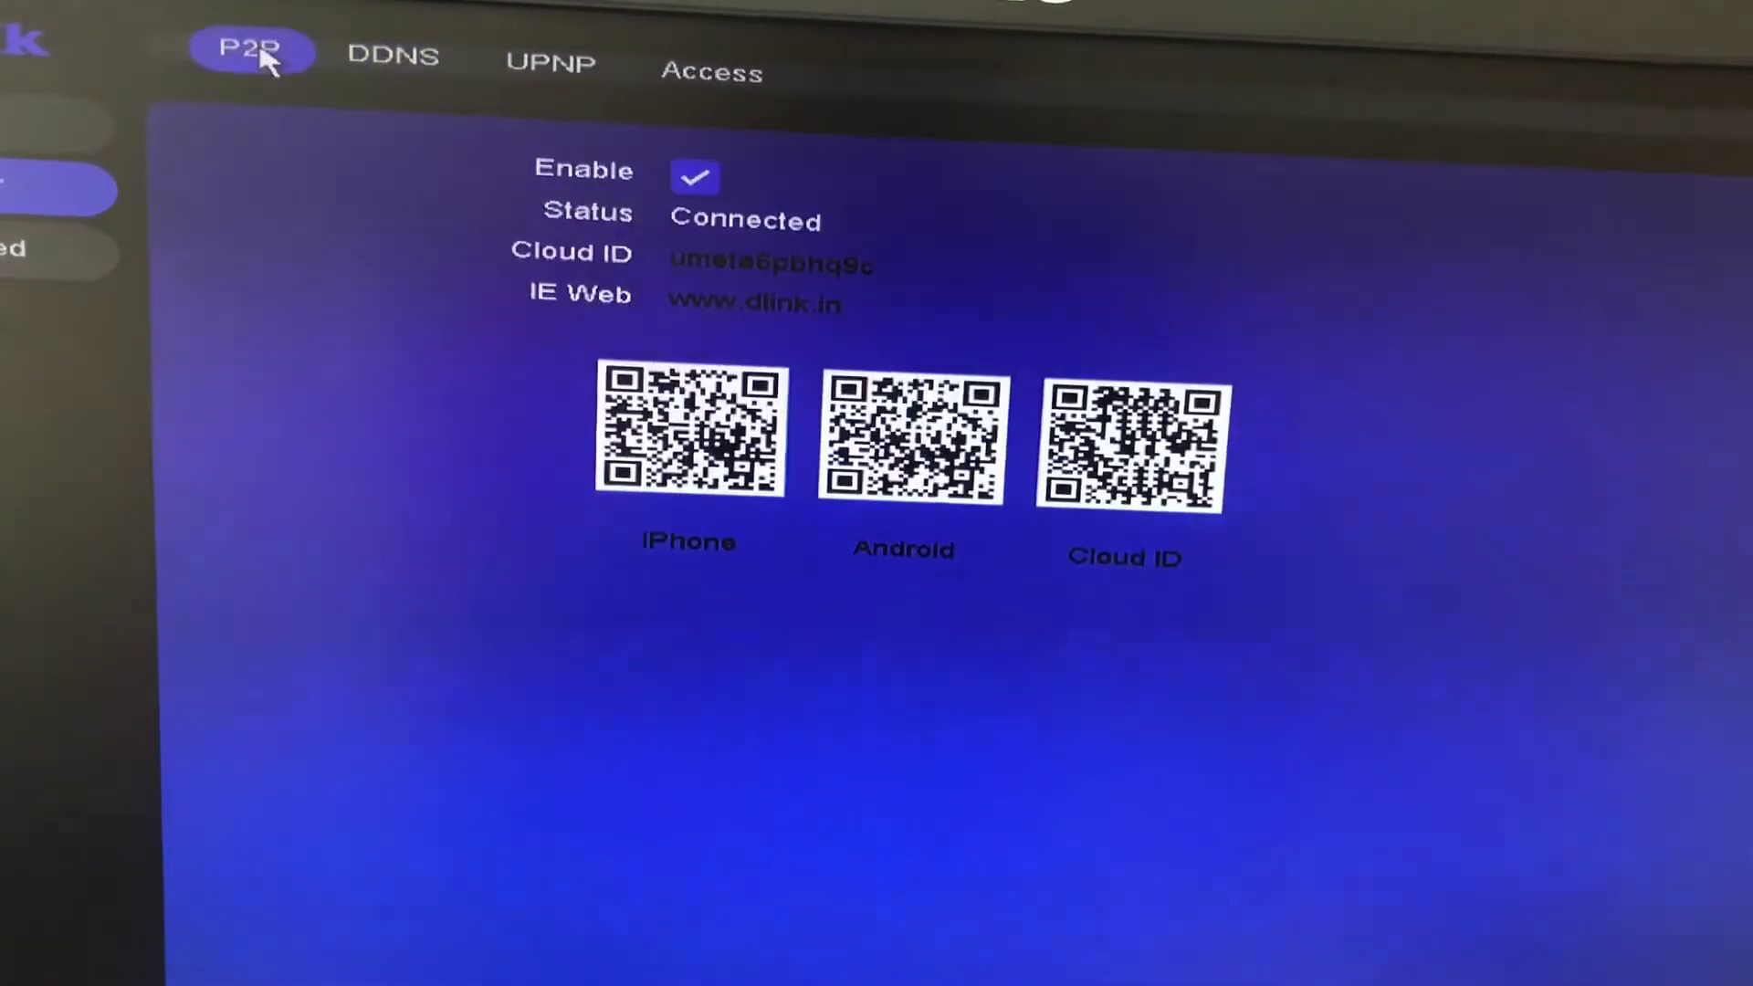